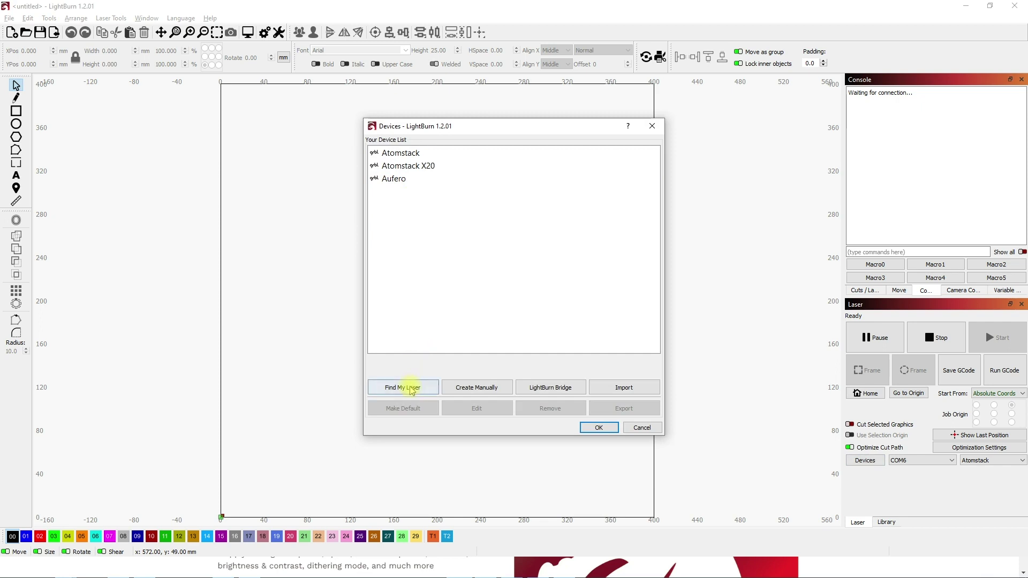
Scan for the USB-connected laser, add the discovered GRBL device and name it iDraw H.
left_click(412, 387)
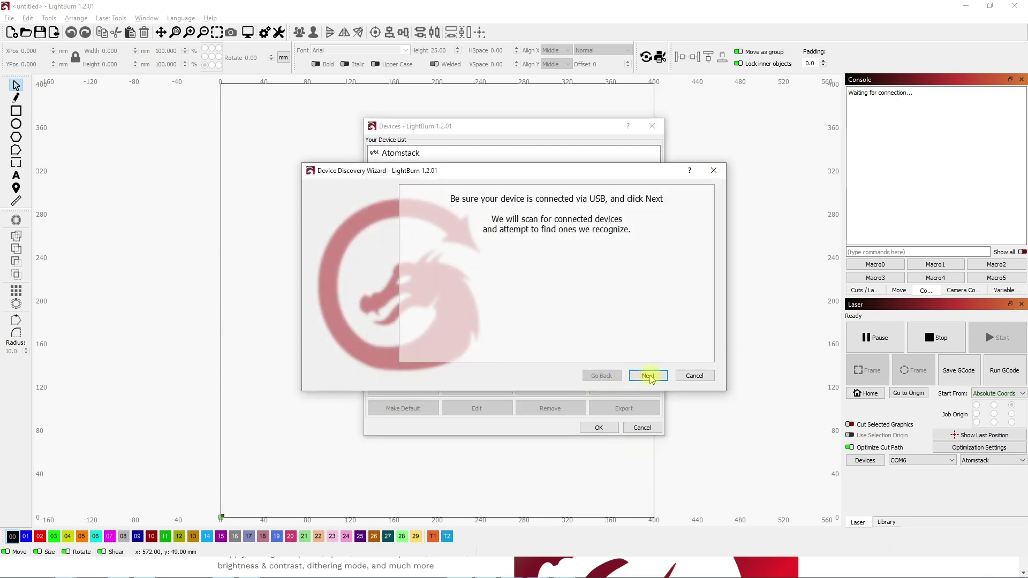
left_click(654, 377)
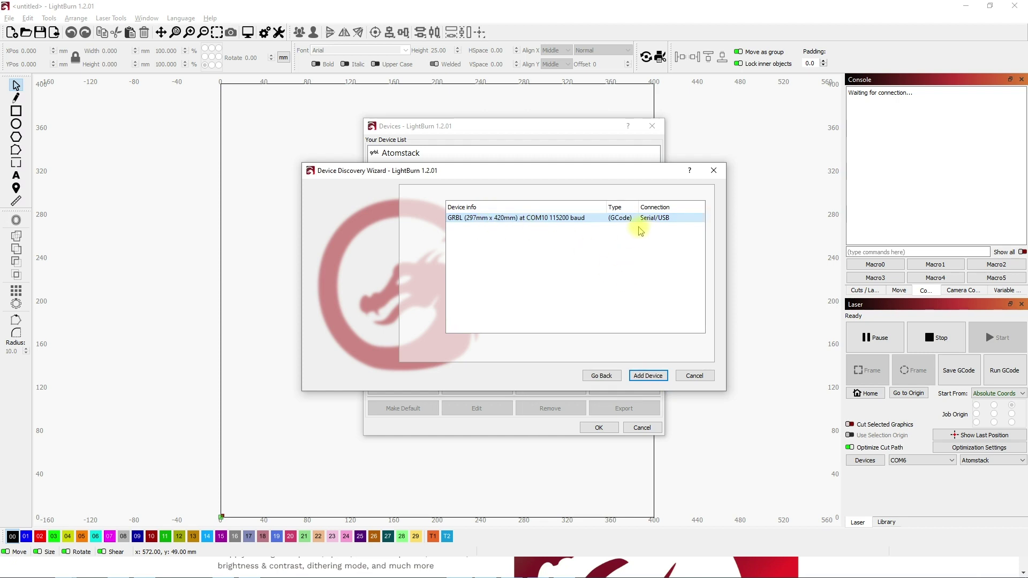
left_click(654, 377)
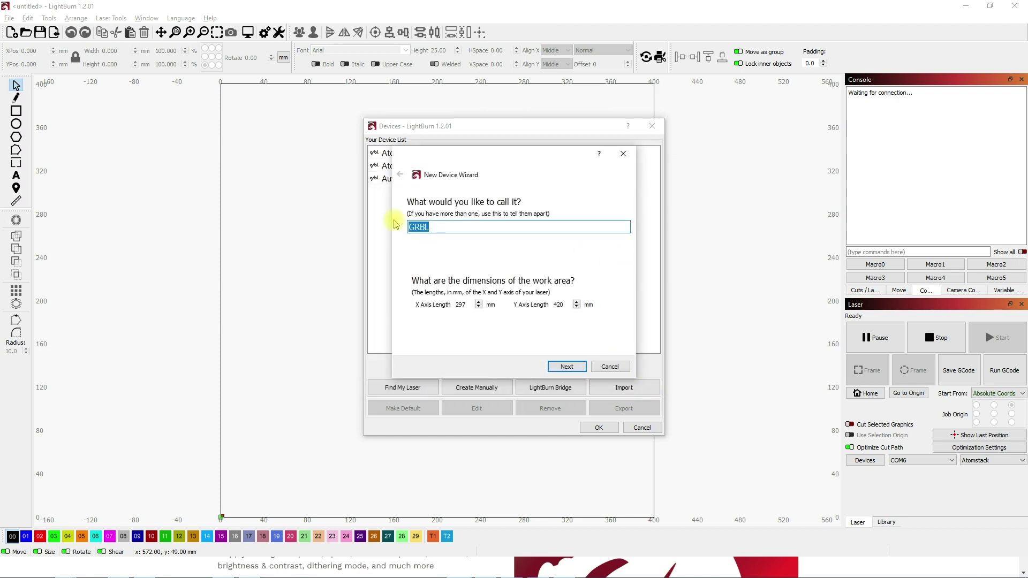
type("iDraw H")
left_click(566, 366)
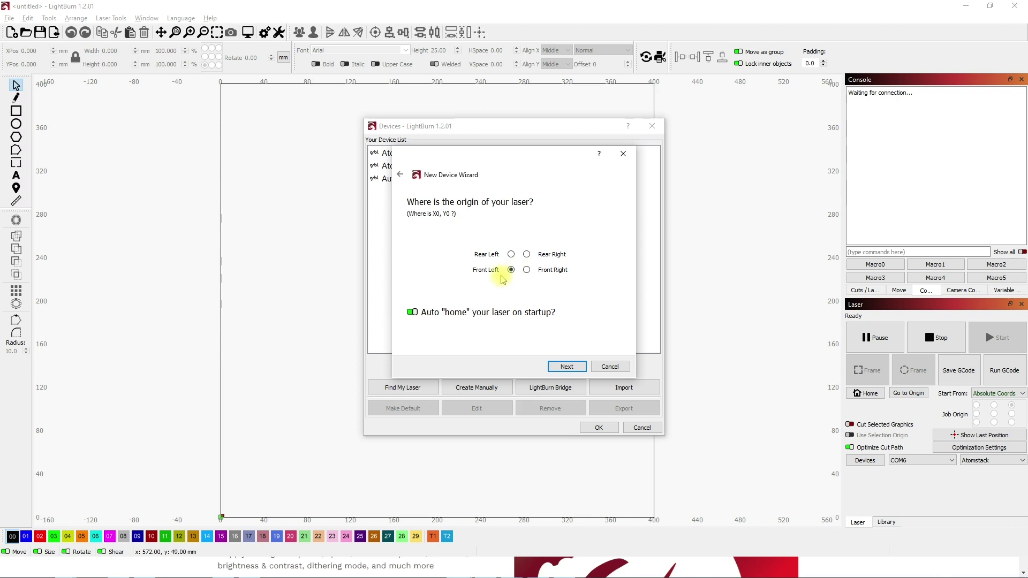
Turn off auto-home on startup, finish adding the iDraw H device and accept the device list.
left_click(413, 312)
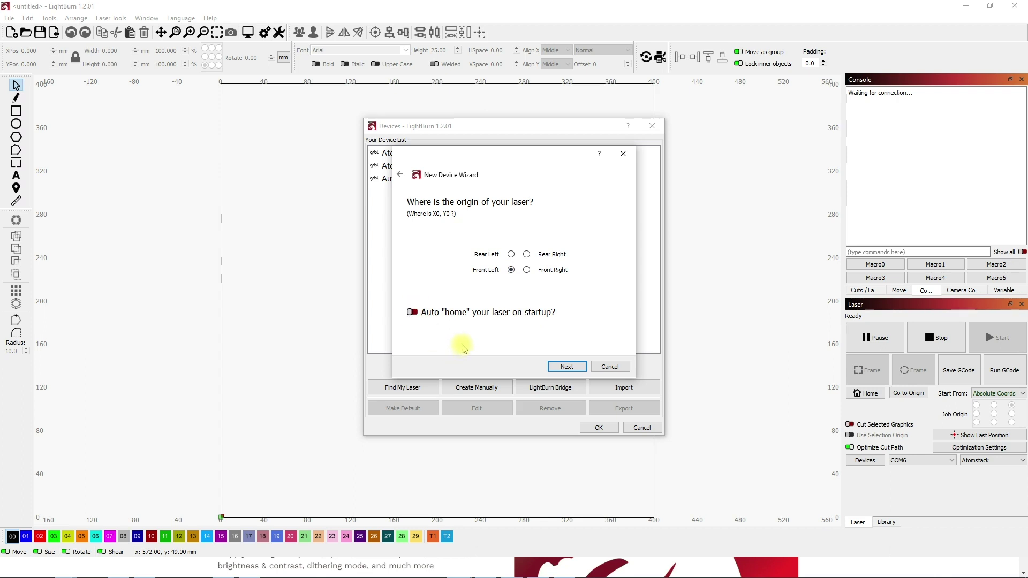
left_click(566, 367)
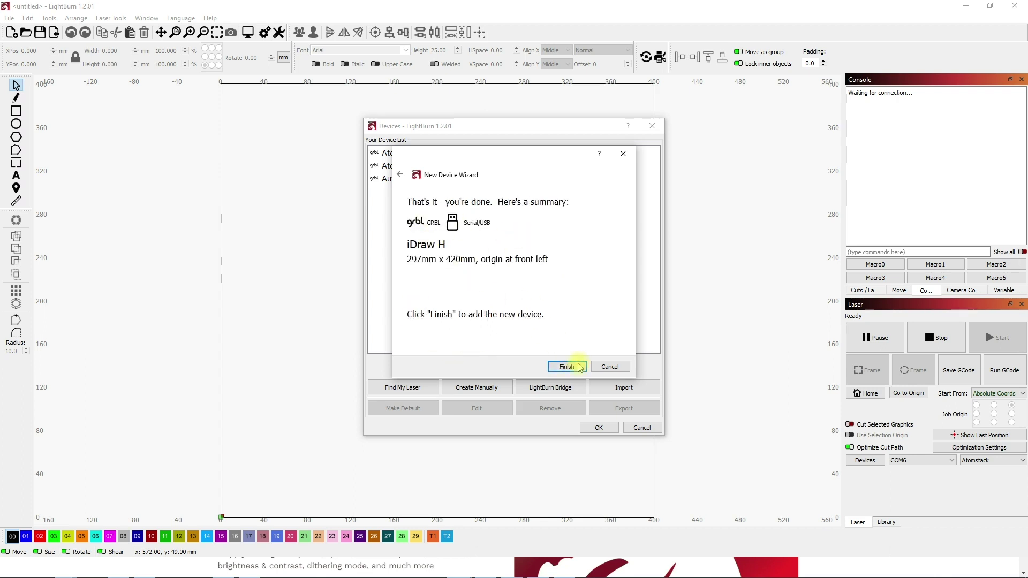
left_click(580, 366)
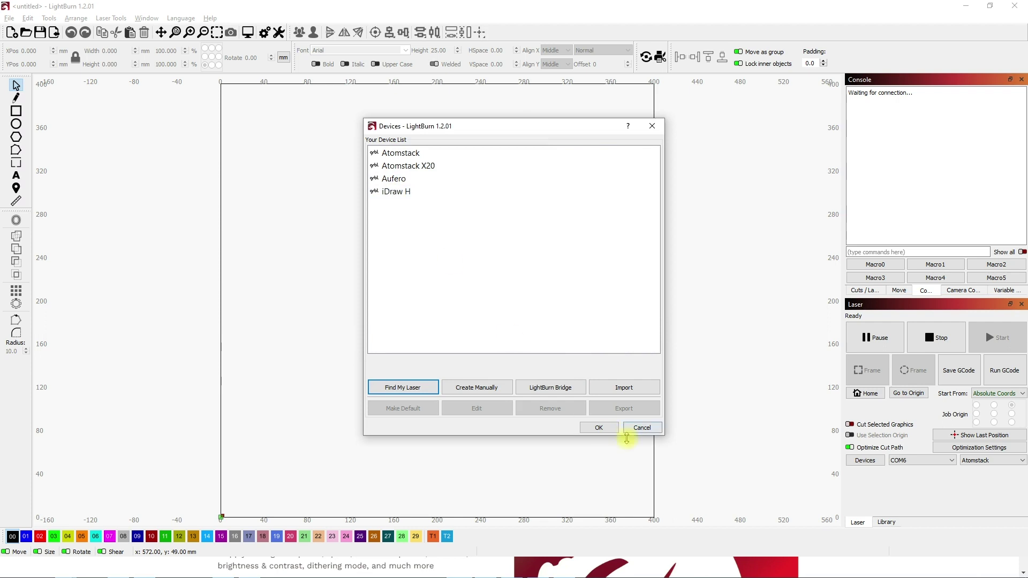
left_click(611, 427)
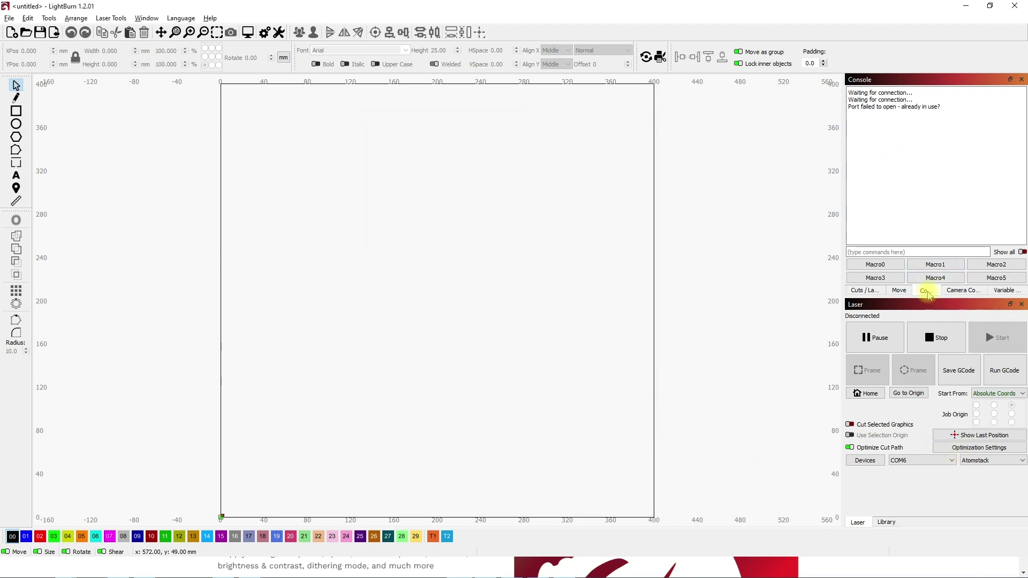
Make iDraw H the active laser device and check its connection messages in the console.
left_click(900, 291)
left_click(926, 290)
left_click(989, 460)
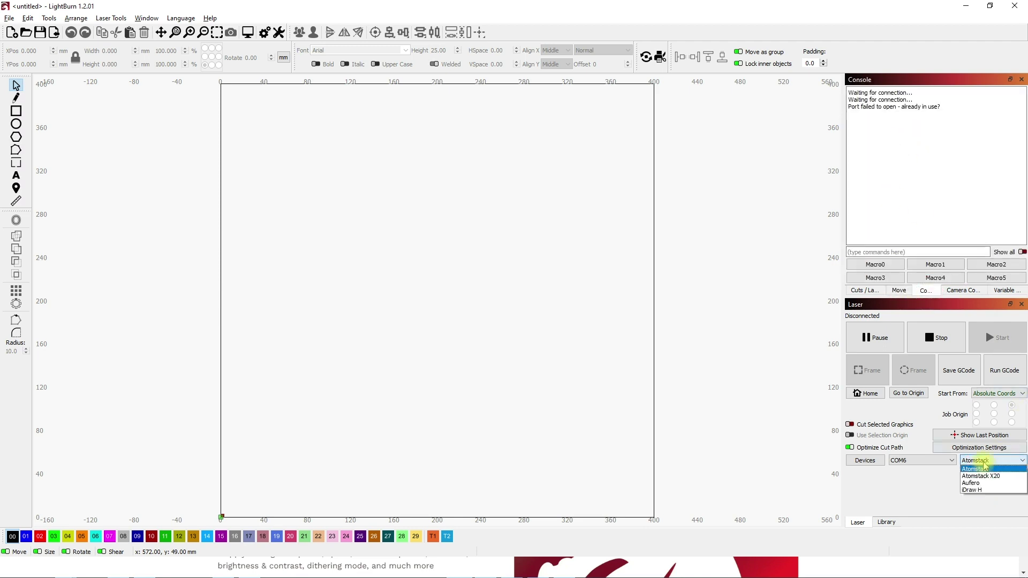
left_click(984, 491)
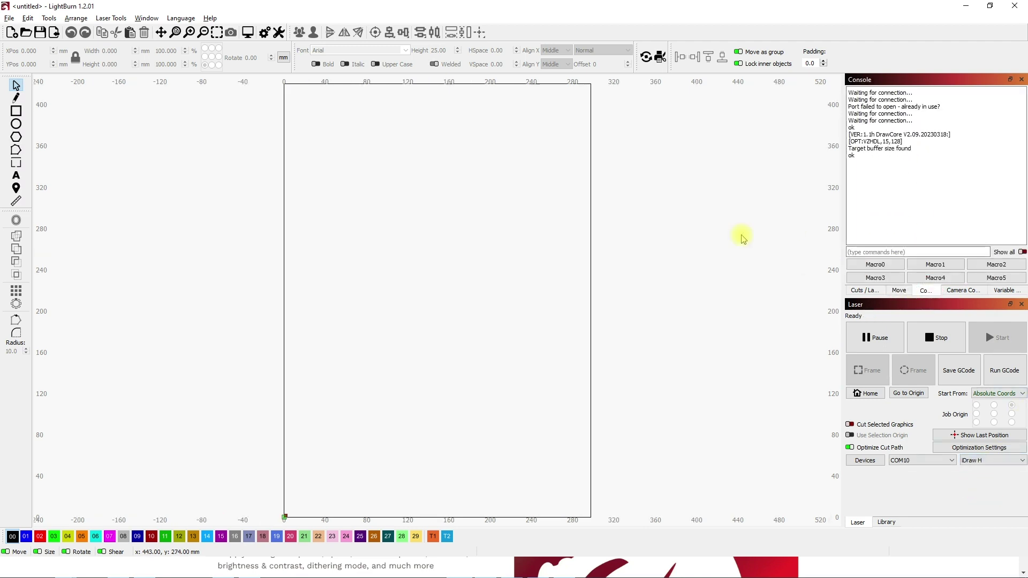
left_click_drag(855, 164, 849, 127)
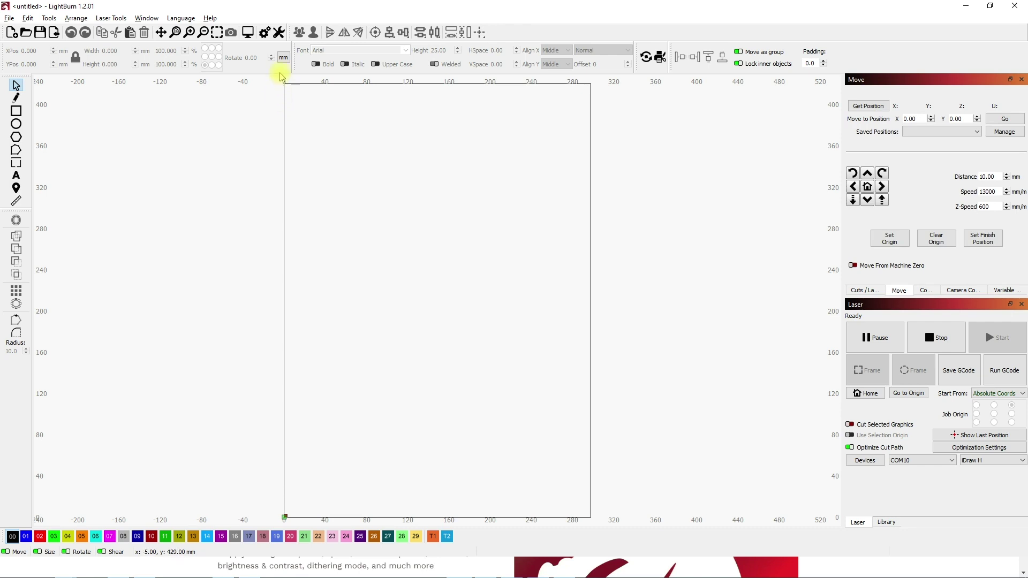
Enable the laser fire button in the device settings and test fire the laser at 10% power.
left_click(280, 37)
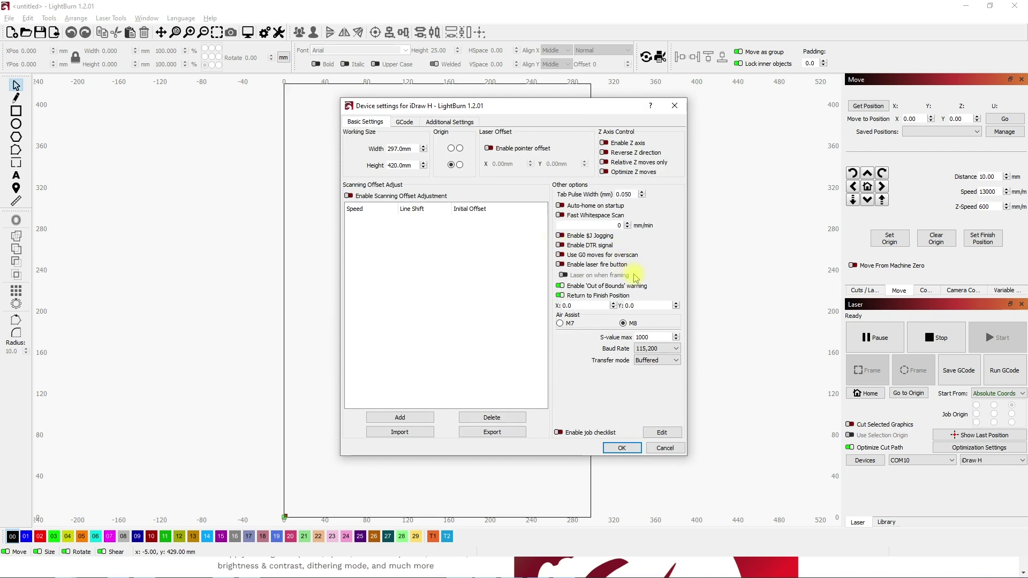
left_click(583, 266)
left_click(622, 447)
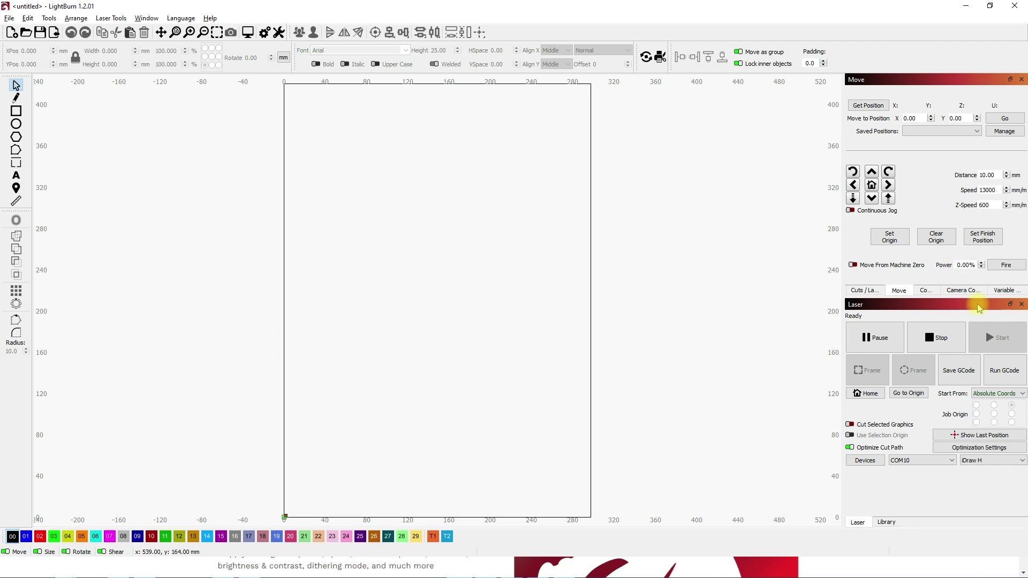
left_click(1005, 267)
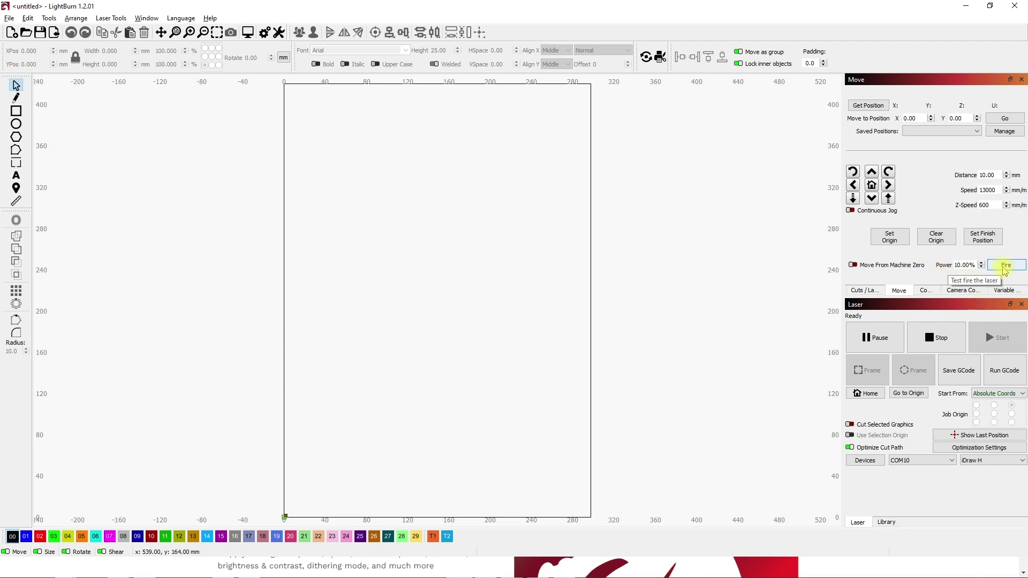
Set the speed of the apple image layer to 2500 mm/min in its cut settings.
left_click(864, 290)
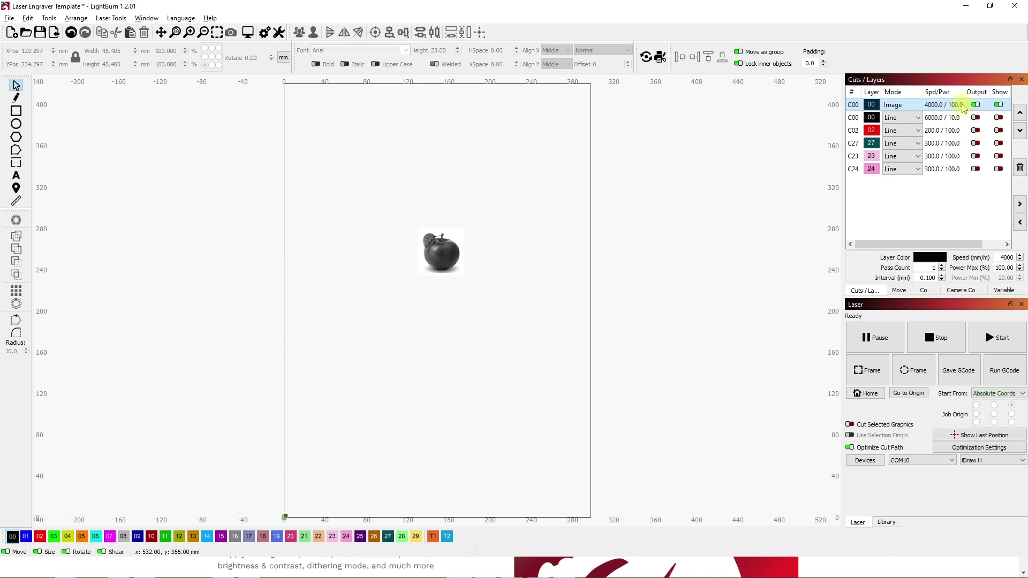
left_click_drag(389, 213, 478, 295)
left_click(540, 254)
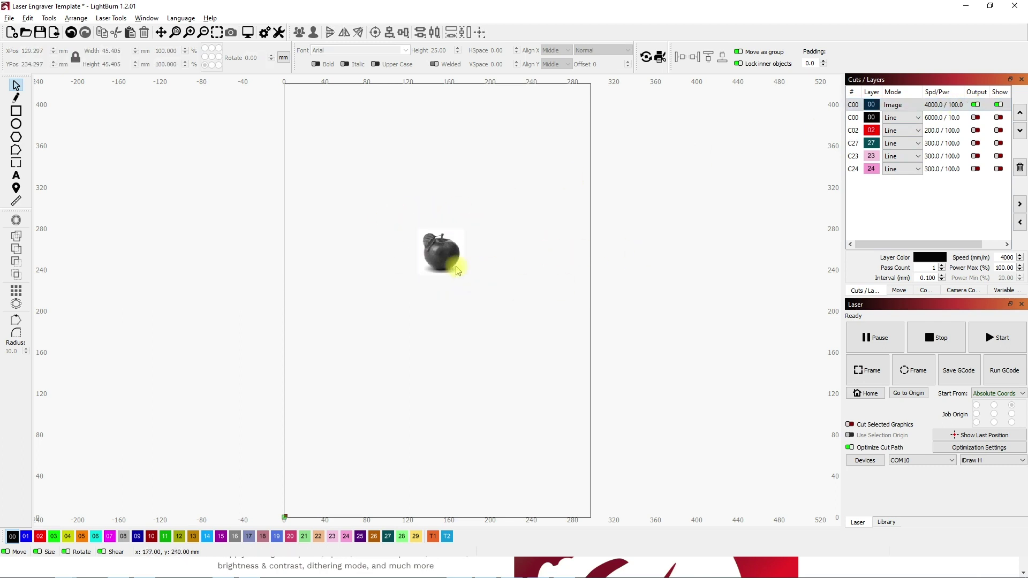
scroll(439, 251, "up", 10)
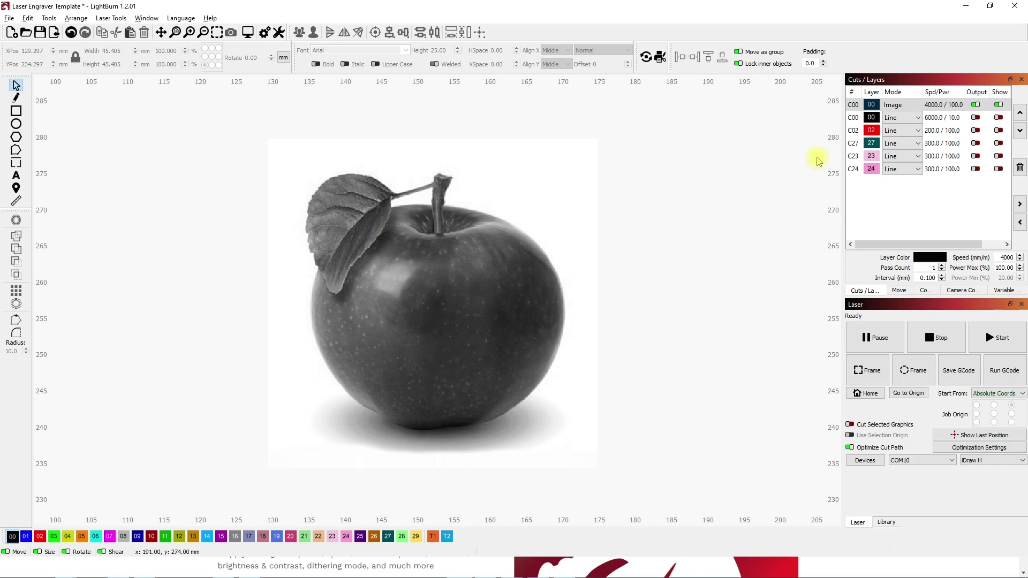
double_click(941, 106)
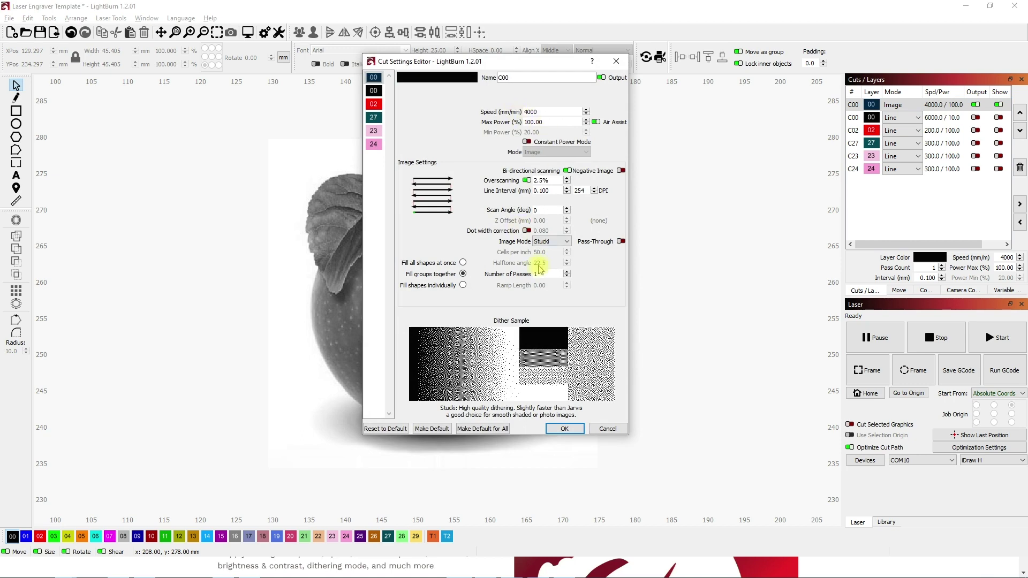
left_click_drag(513, 63, 711, 64)
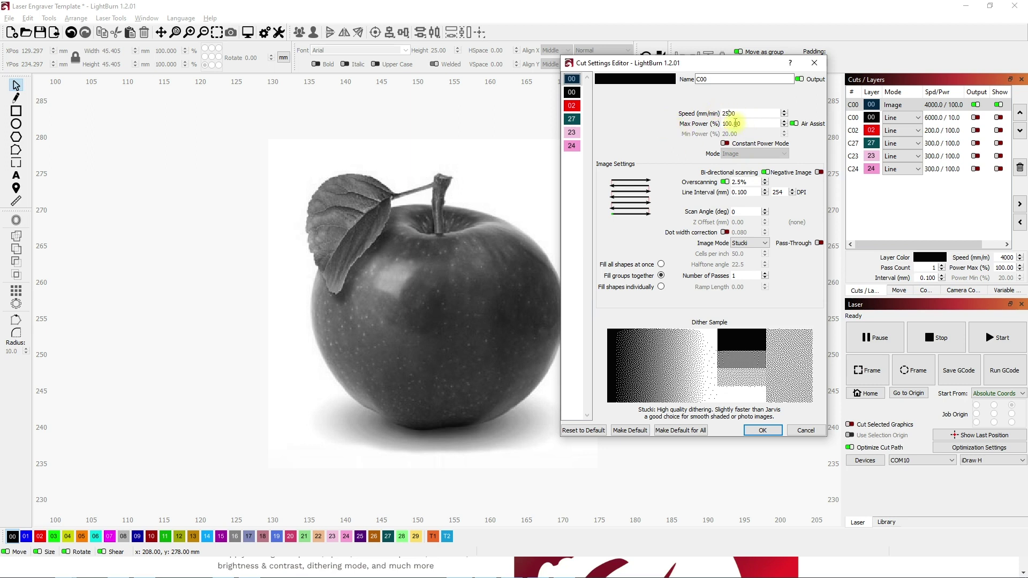
Try the Threshold, Atkinson and Halftone image modes for the image layer to compare their dither samples.
left_click(737, 234)
left_click(748, 244)
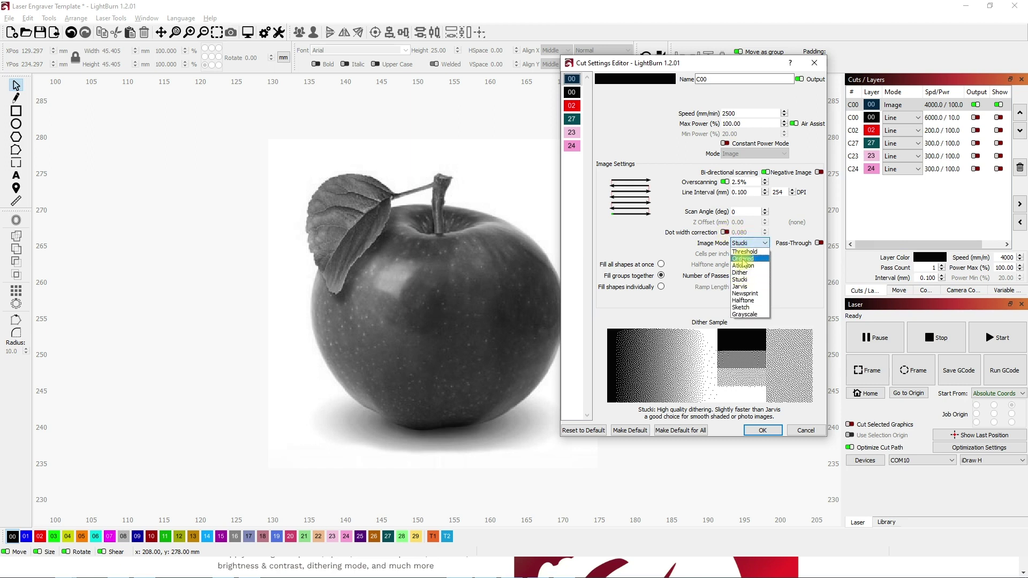
left_click(745, 251)
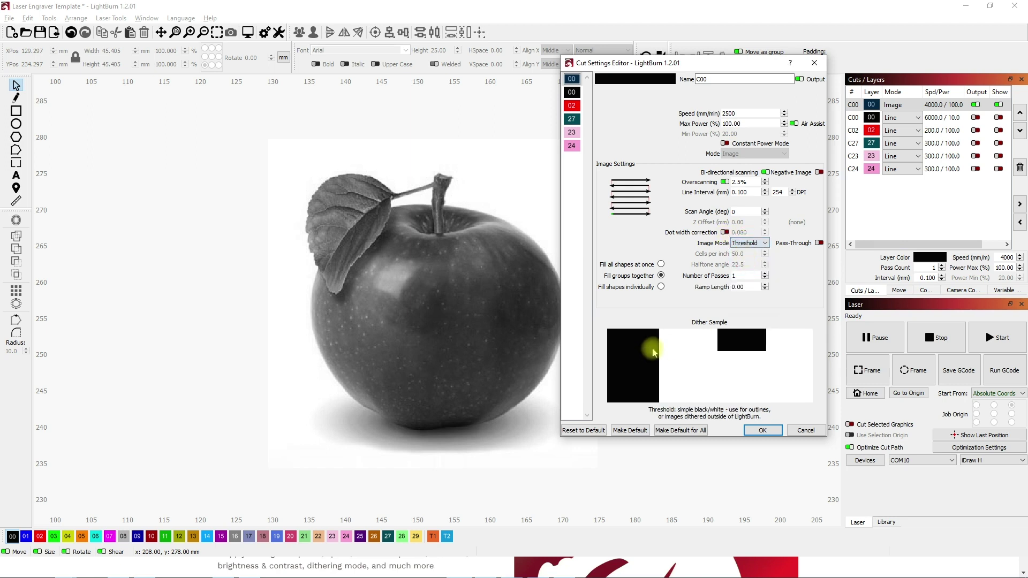
left_click(757, 244)
left_click(744, 265)
left_click(749, 244)
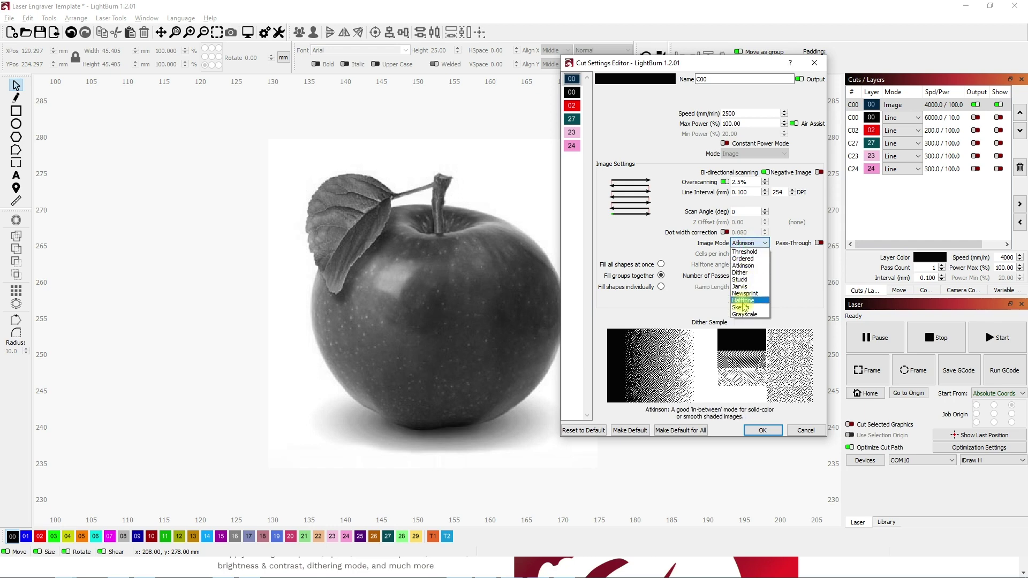
left_click(742, 301)
Set the image layer's image mode to Jarvis and apply the cut settings.
left_click(750, 243)
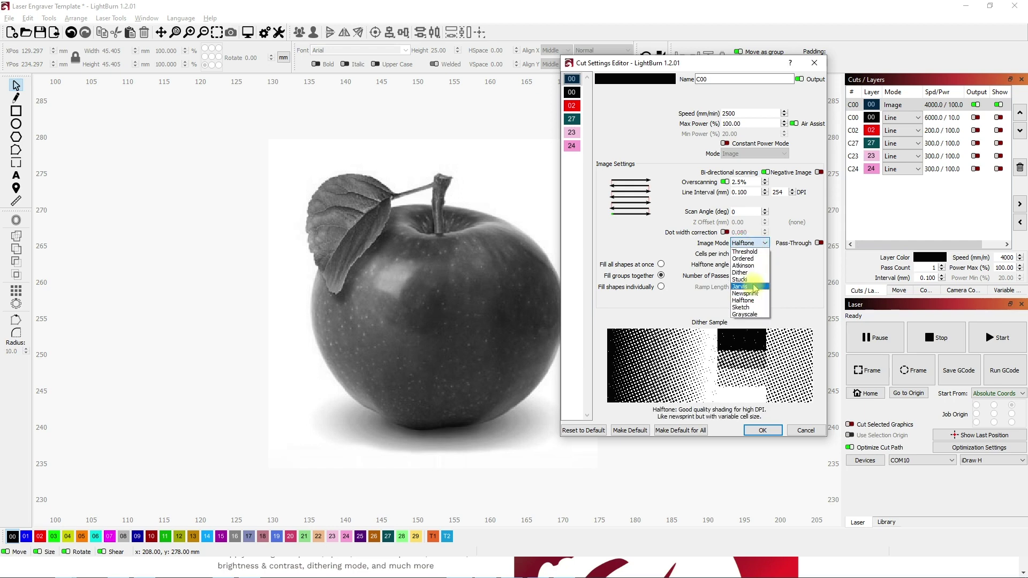
left_click(755, 287)
left_click(763, 430)
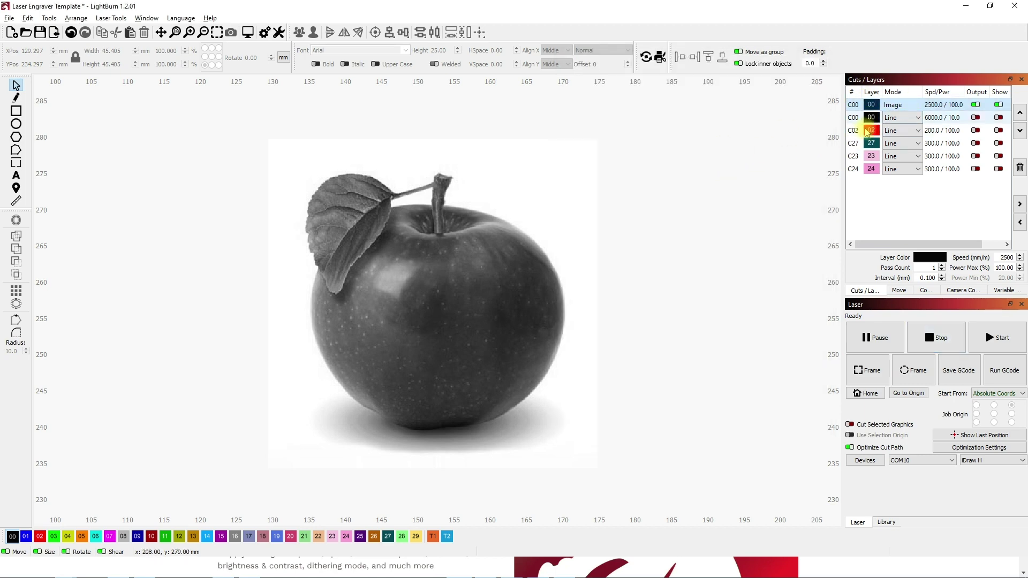
Preview the apple engraving and inspect the dithering pattern up close, closing the preview when done.
left_click(248, 33)
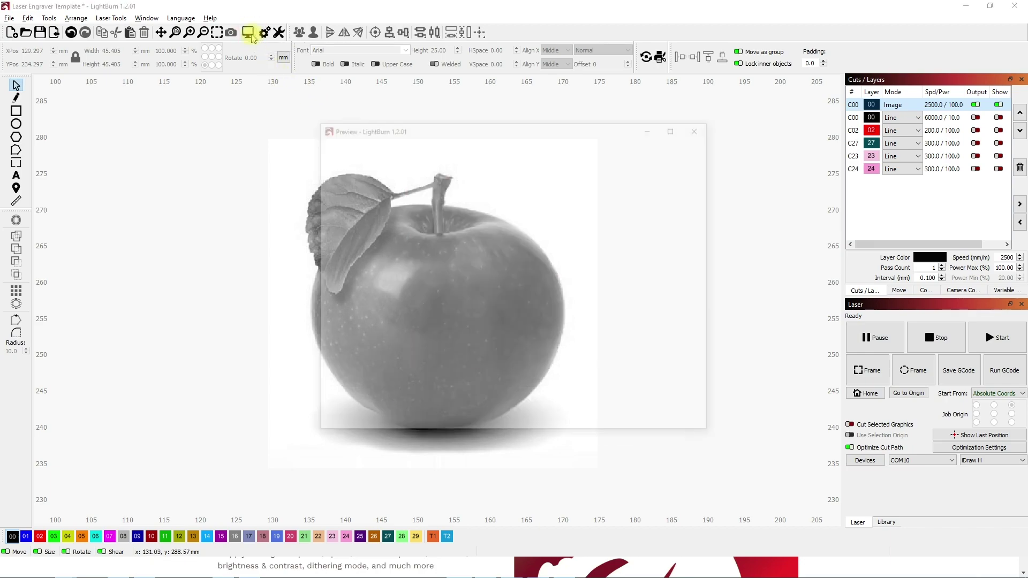
scroll(421, 205, "up", 3)
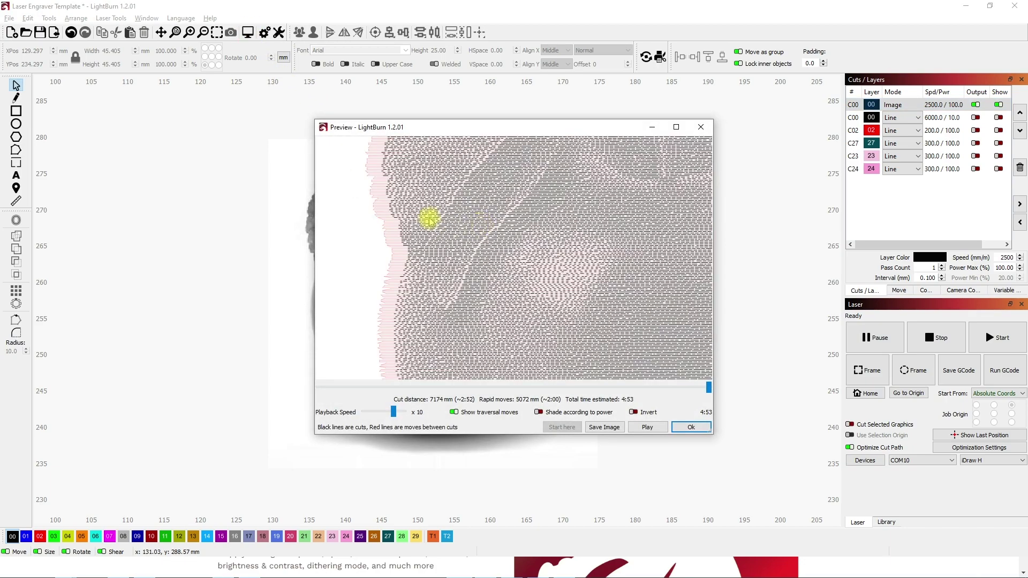
key("Escape")
scroll(429, 217, "down", 5)
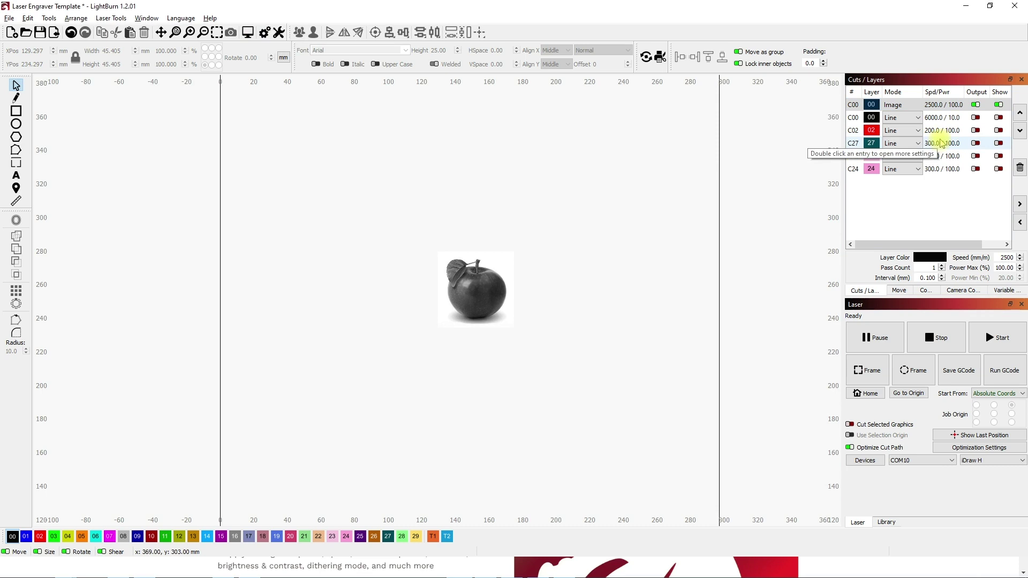
Disable output for the image layer, and enable output and visibility for the black 00 line layer.
left_click(976, 105)
left_click(976, 117)
left_click(999, 117)
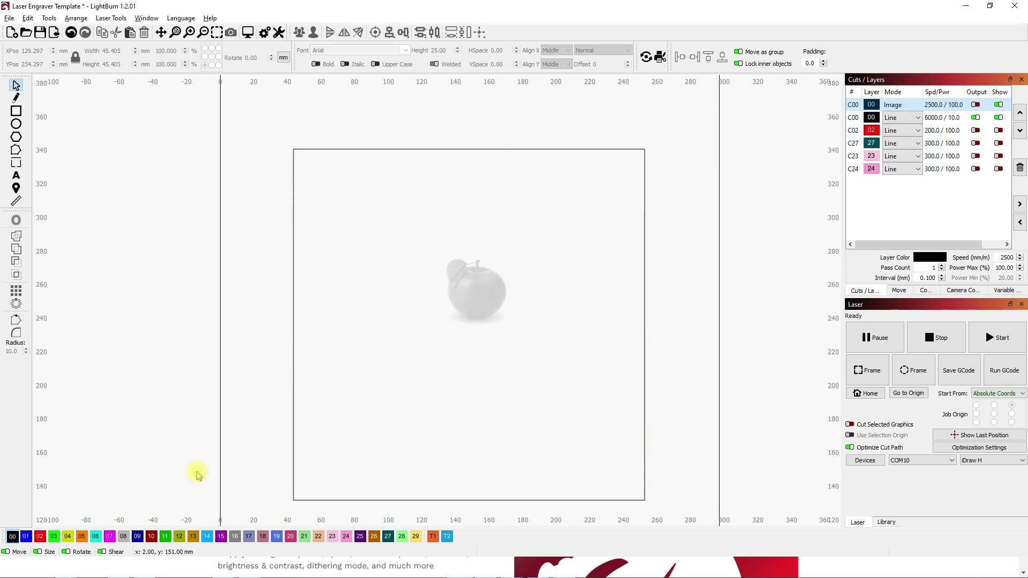
Disable output and visibility for the black 00 line layer, and view the contents of layers 02 and 27 in turn.
left_click(976, 117)
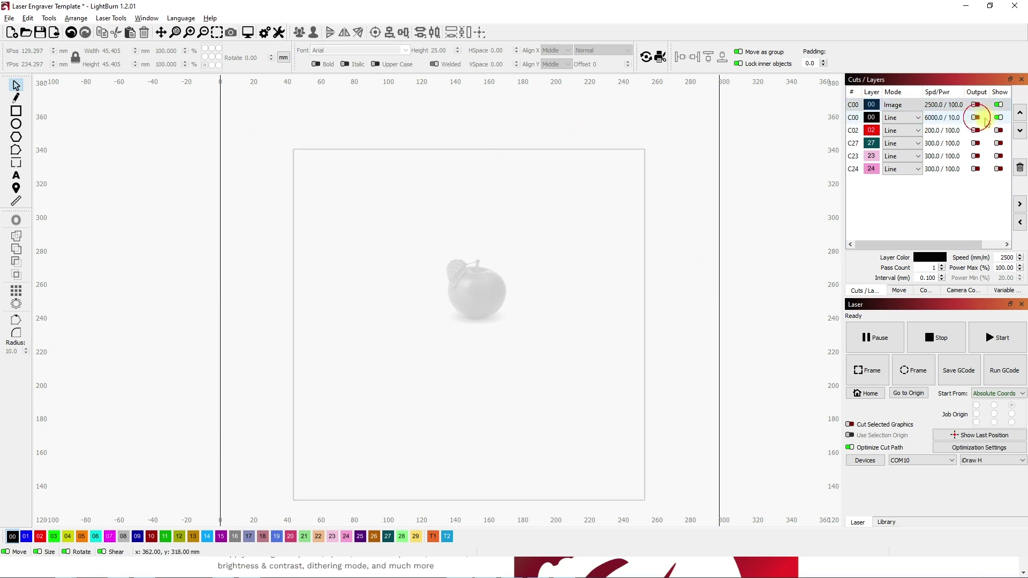
left_click(999, 118)
left_click(999, 131)
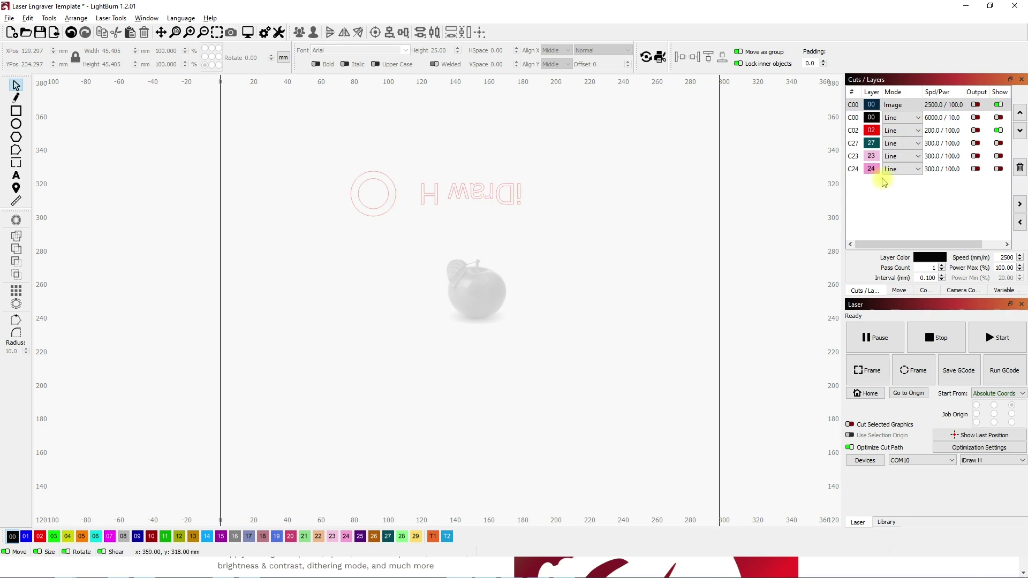
left_click(999, 130)
left_click(999, 143)
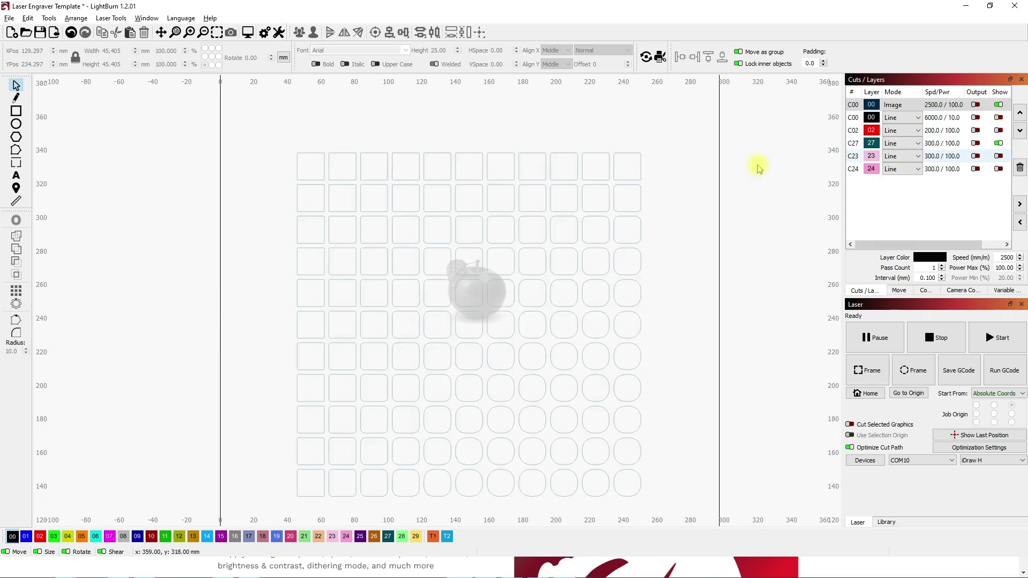
Hide layer 27, and turn on output and visibility for layers 23 and 24.
left_click(999, 144)
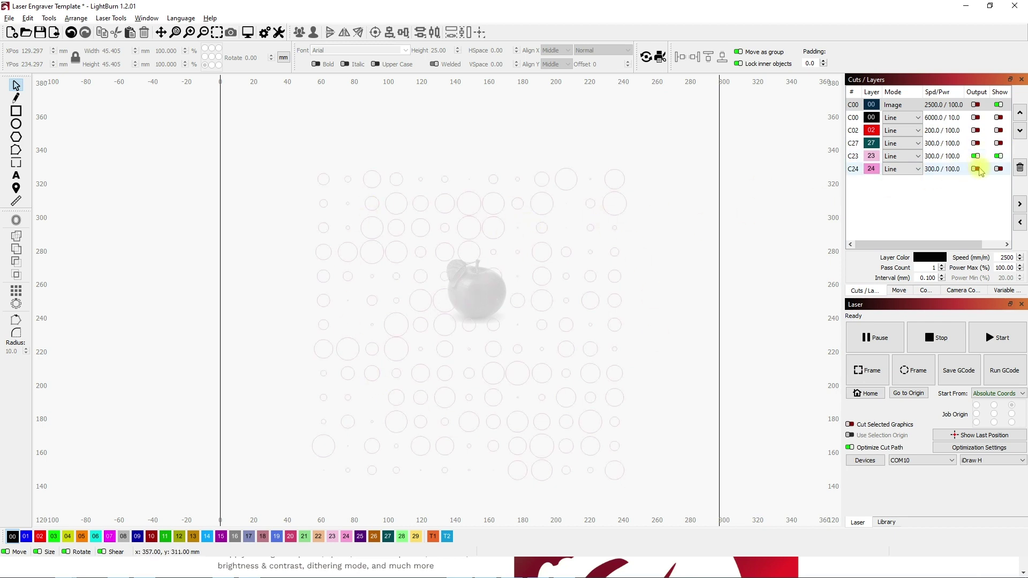
left_click(976, 169)
left_click(999, 168)
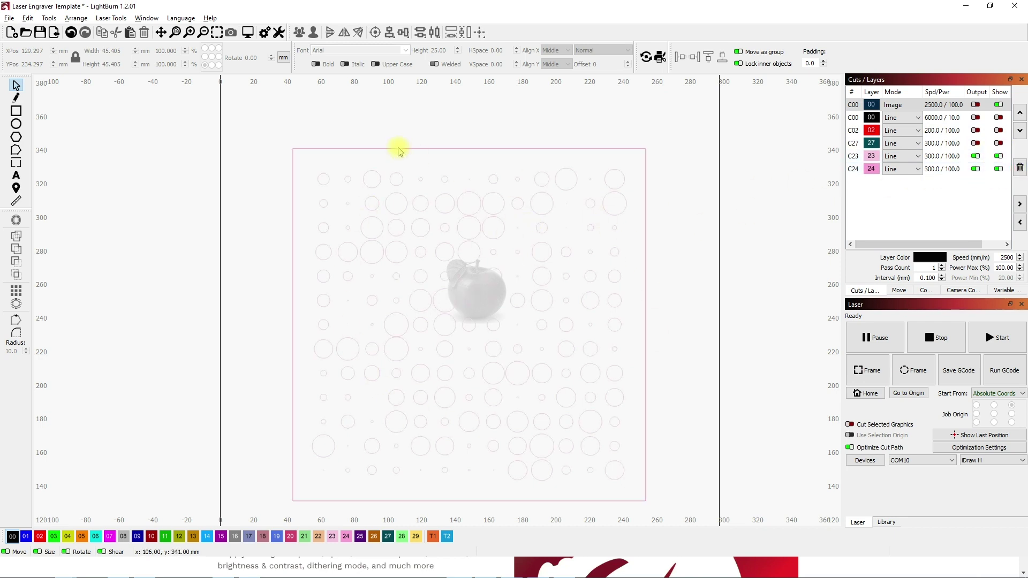